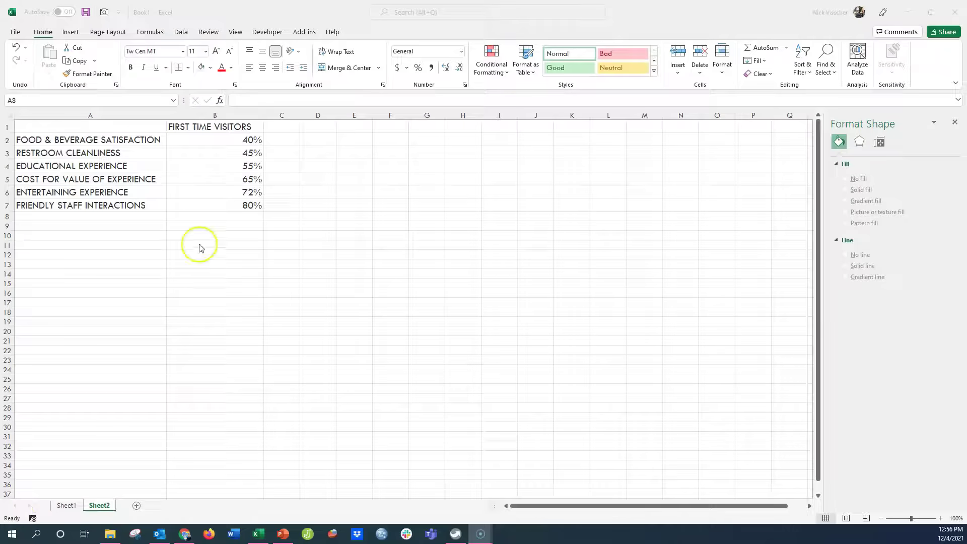
Step: Check the FIRST TIME VISITORS header and start the selection at cell A1
left_click(181, 126)
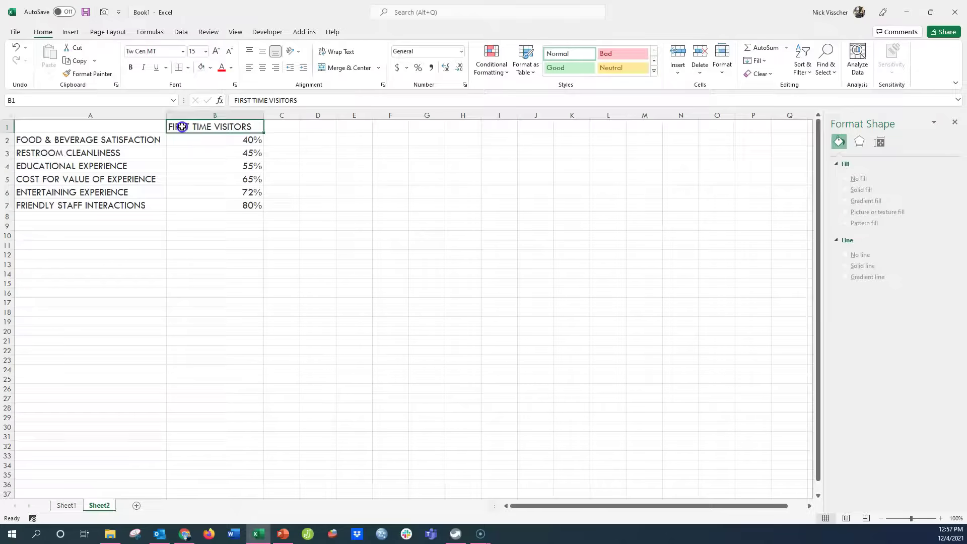
left_click(109, 127)
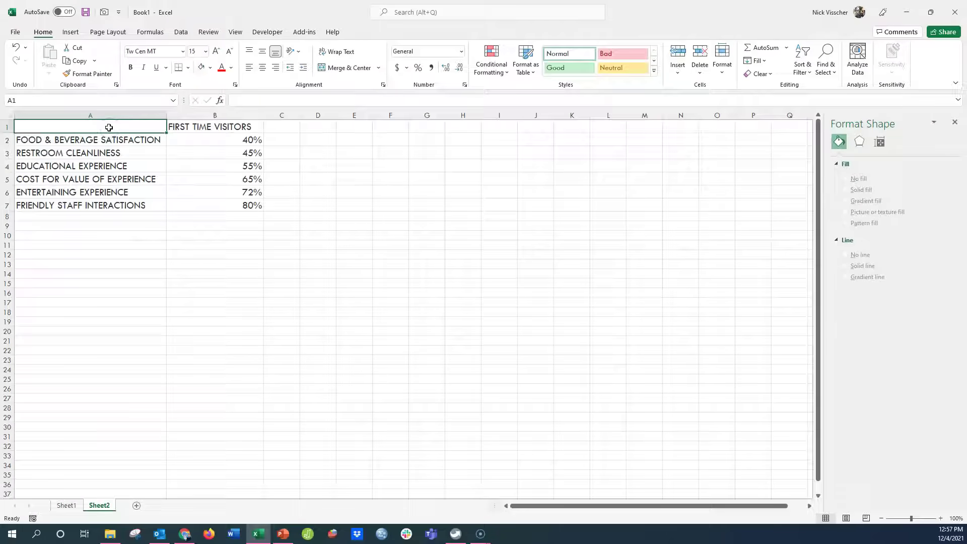
Step: Insert a 2-D clustered bar chart of A1:B7 and move it beside the data
left_click_drag(109, 127, 202, 199)
left_click(76, 33)
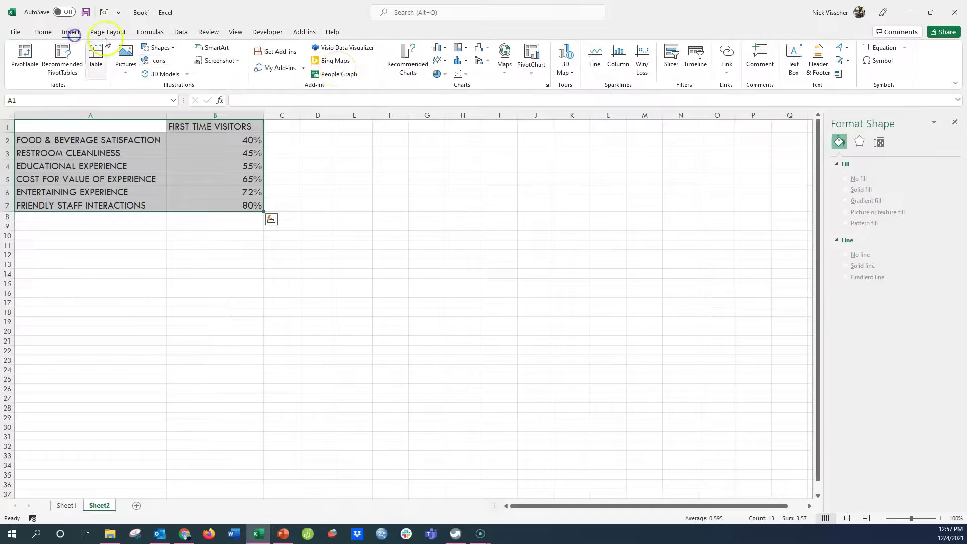
left_click(438, 48)
left_click(443, 179)
left_click_drag(421, 234, 424, 164)
Step: Set the bars' gap width to 50% and delete the horizontal percentage axis
left_click(467, 206)
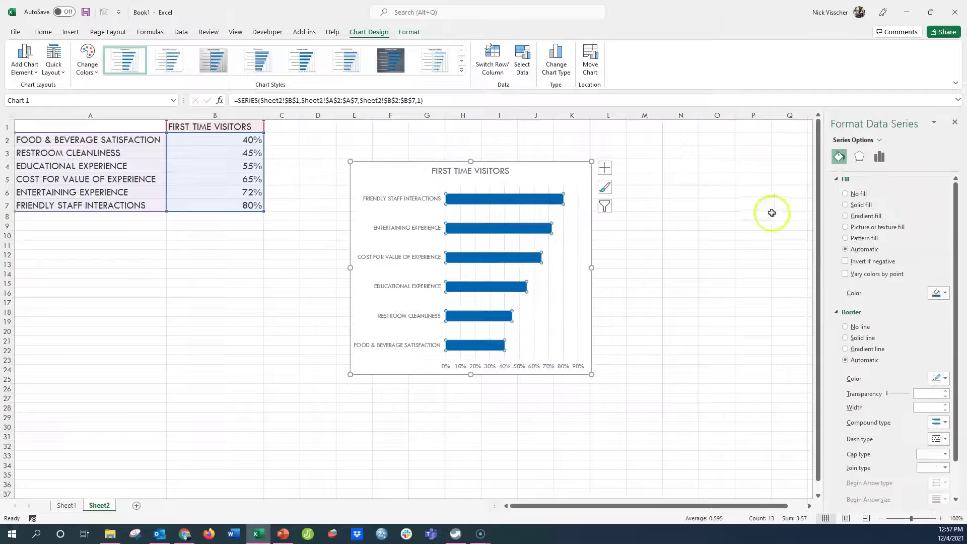
left_click(878, 156)
left_click(901, 241)
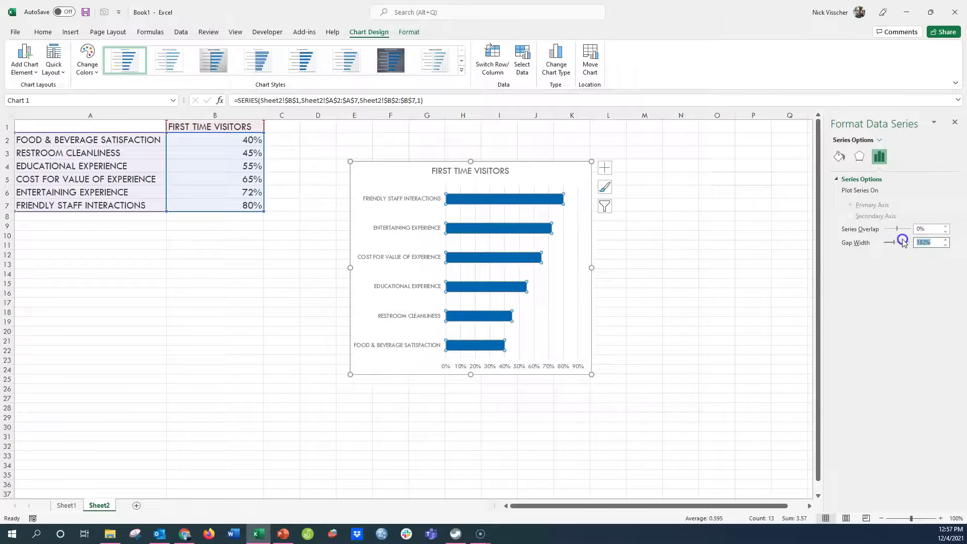
left_click(578, 369)
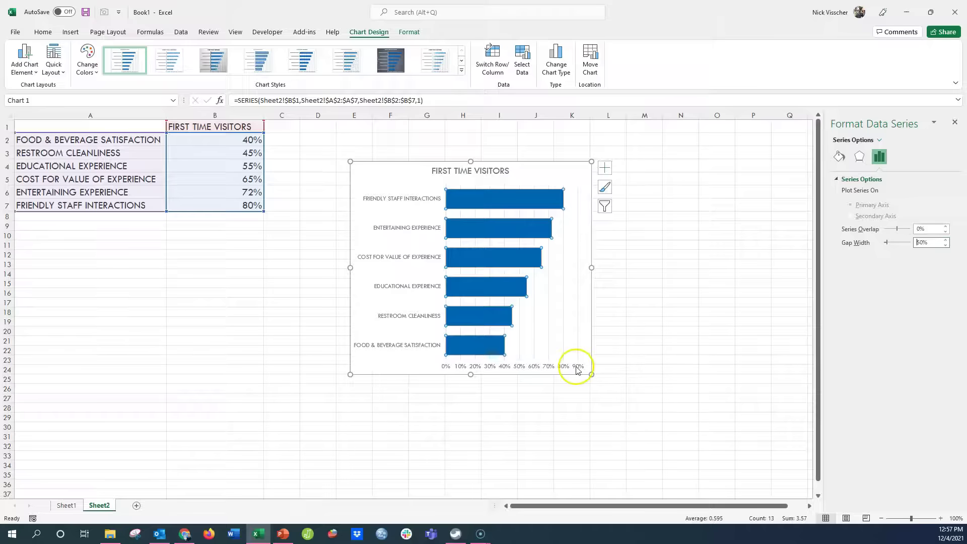
key("Delete")
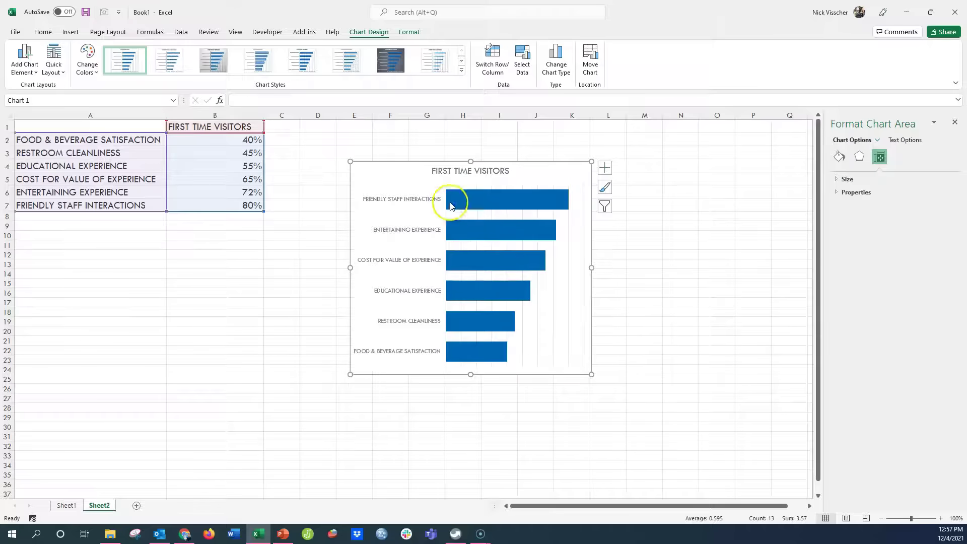
Step: Add percentage data labels to the bars and remove the gridlines
left_click(451, 203)
right_click(450, 204)
left_click(470, 283)
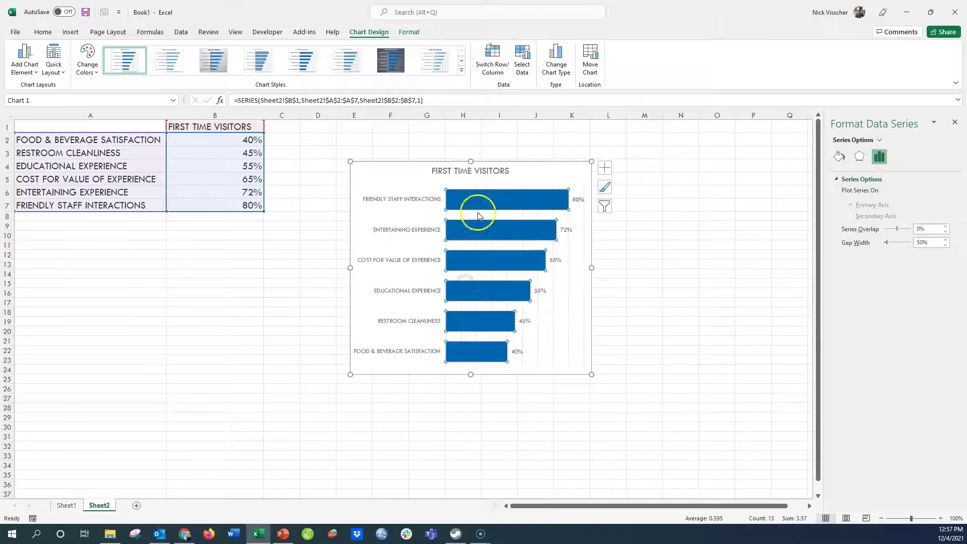
left_click(538, 217)
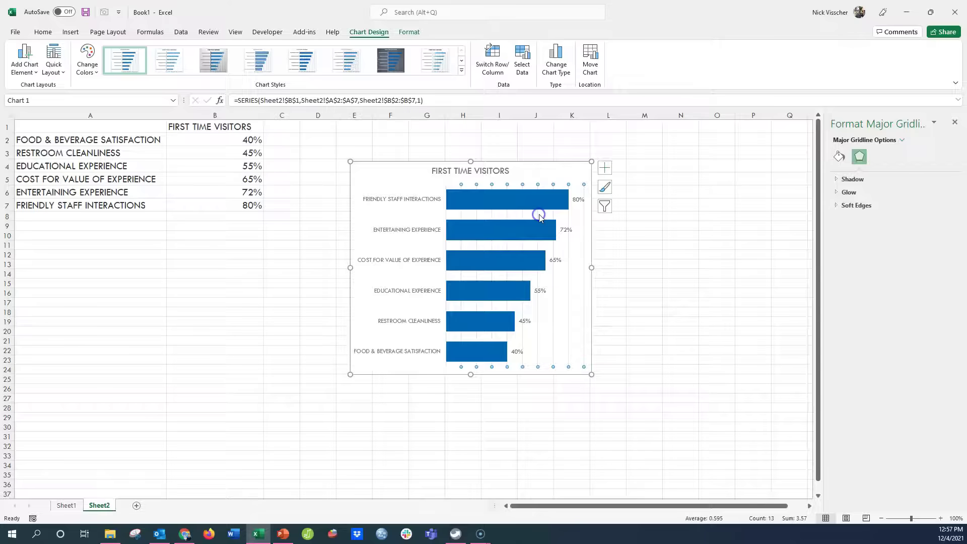
left_click(539, 217)
Step: Move the title to the top-left, shift the chart toward the data, and remove its border
left_click(439, 171)
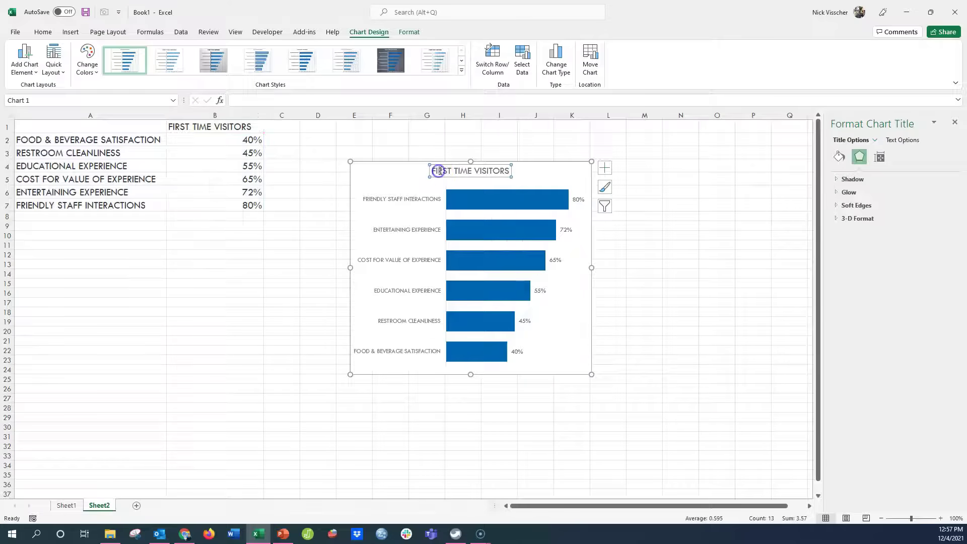
left_click_drag(439, 180, 341, 168)
left_click(438, 171)
left_click(309, 340)
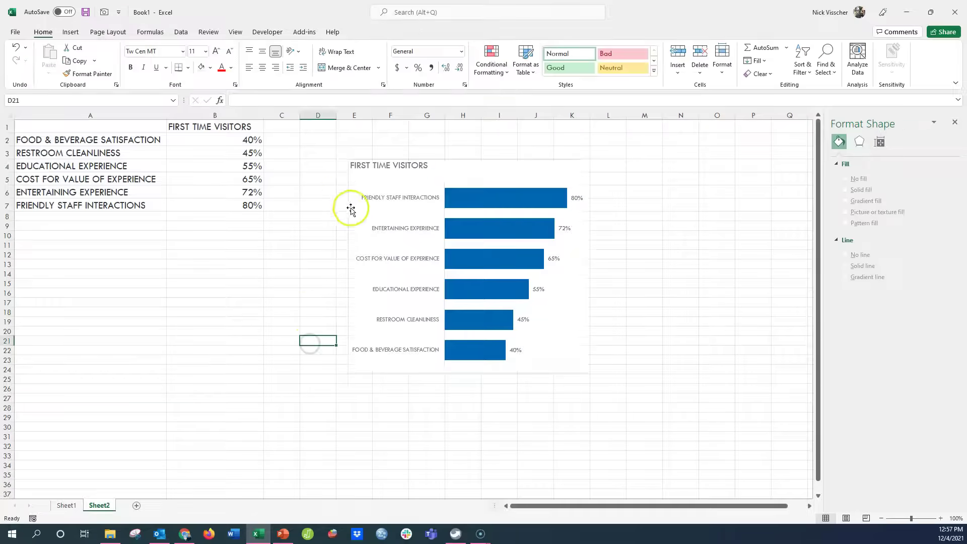
left_click_drag(348, 218, 311, 195)
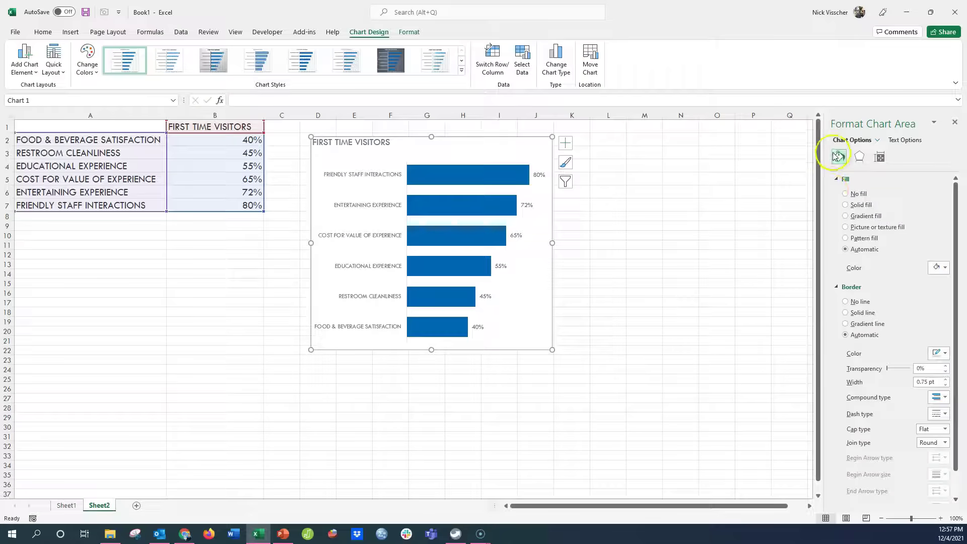
left_click(844, 301)
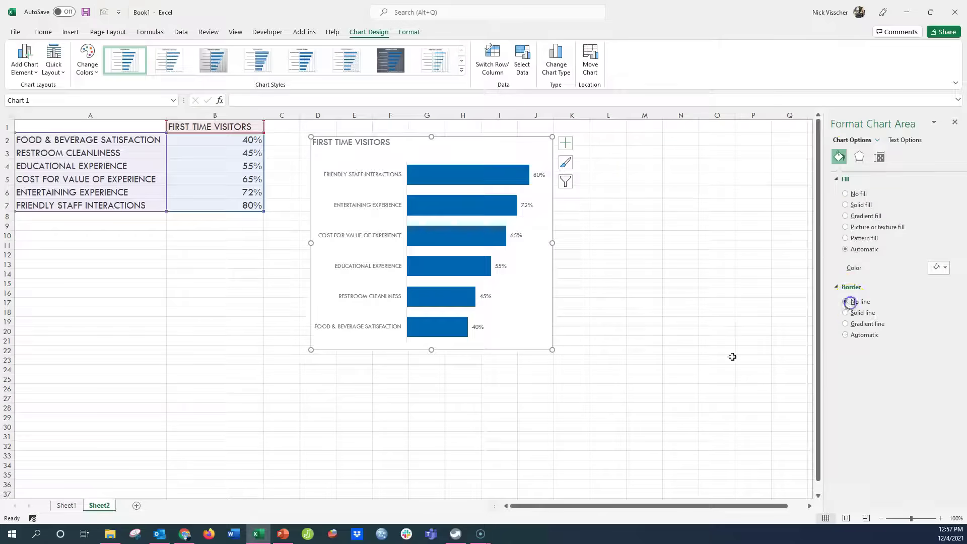
left_click(629, 387)
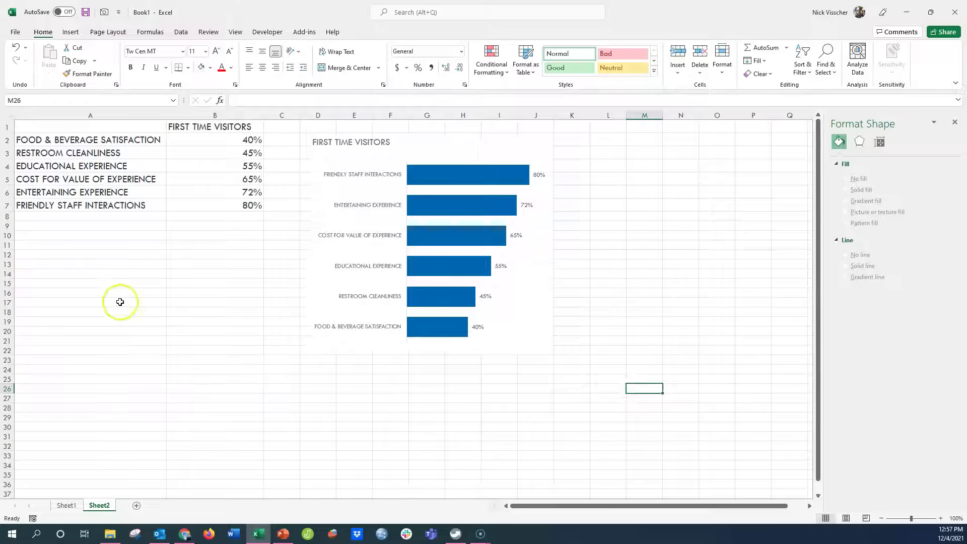
Step: Convert A1:B7 into a table with headers, creating Table4
left_click_drag(114, 126, 199, 205)
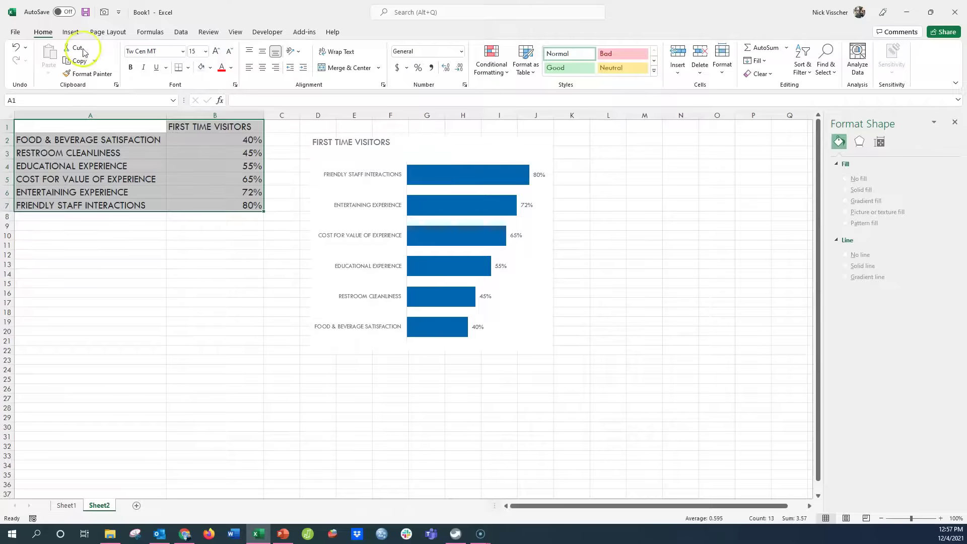
left_click(76, 34)
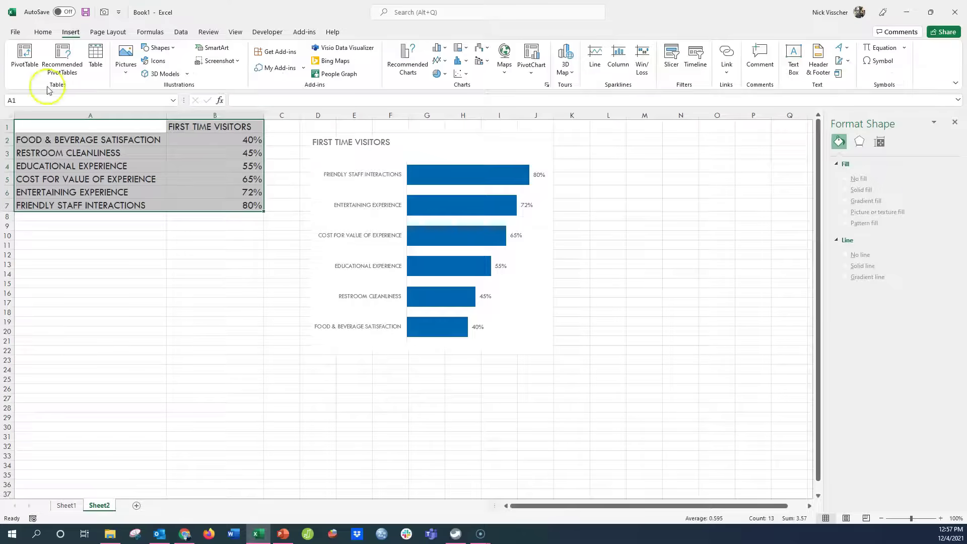
left_click(94, 71)
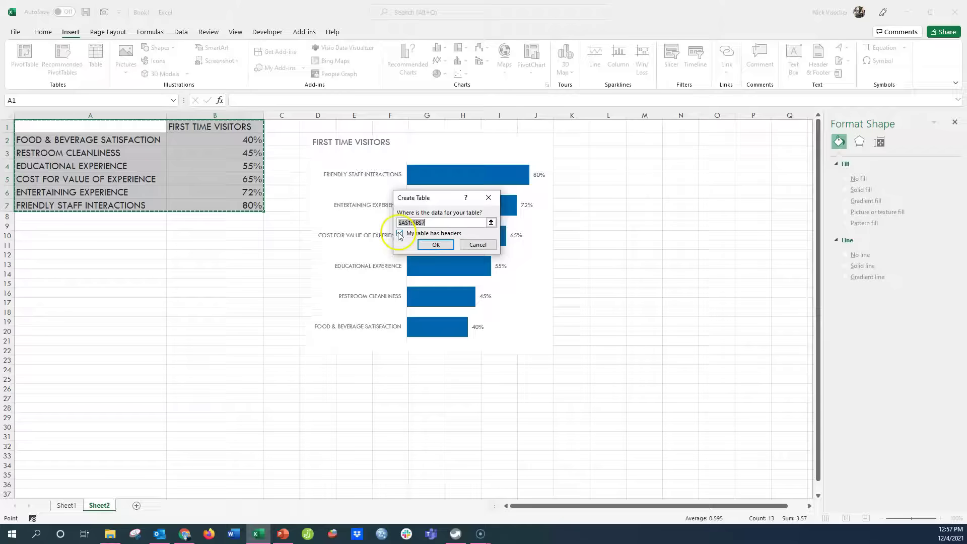
left_click(449, 248)
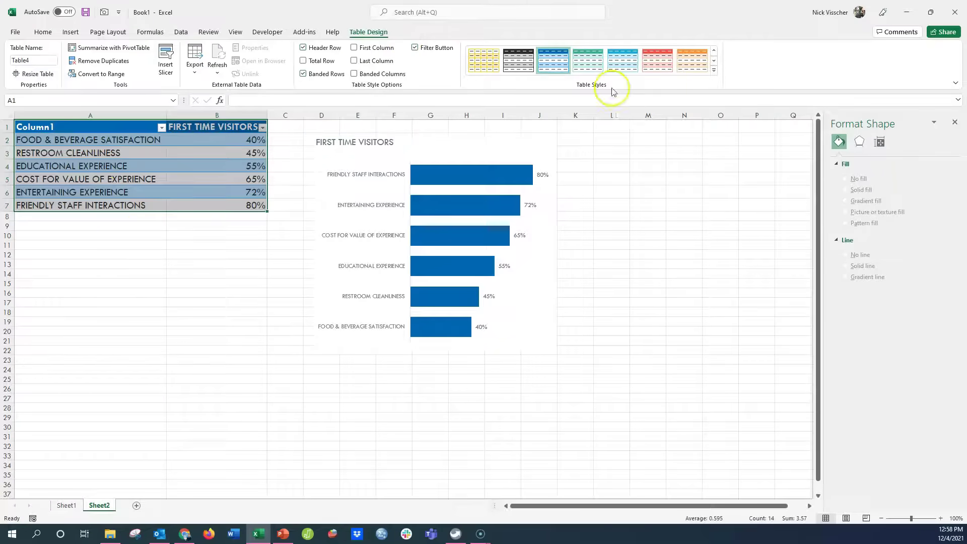
Step: Apply the None table style to Table4 and turn off its header filter buttons
left_click(714, 51)
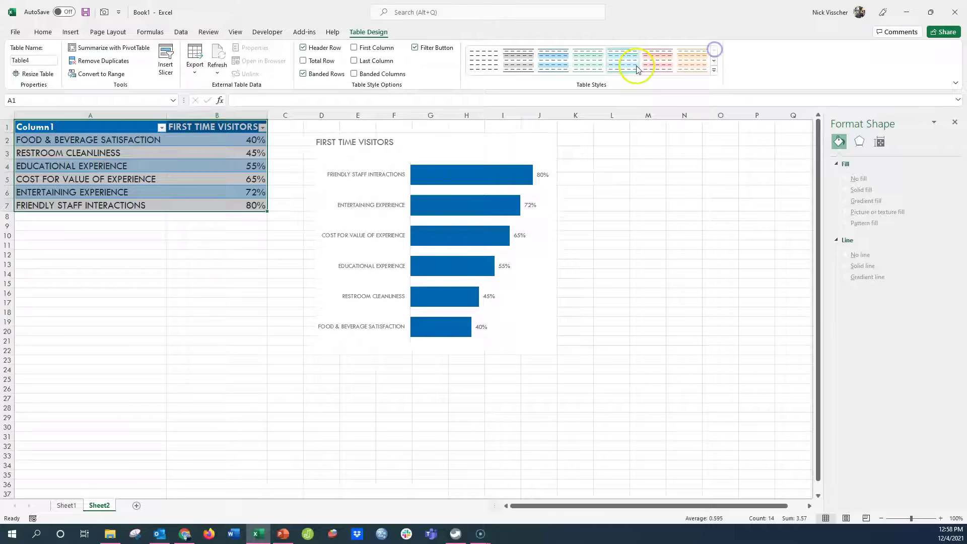
left_click(480, 64)
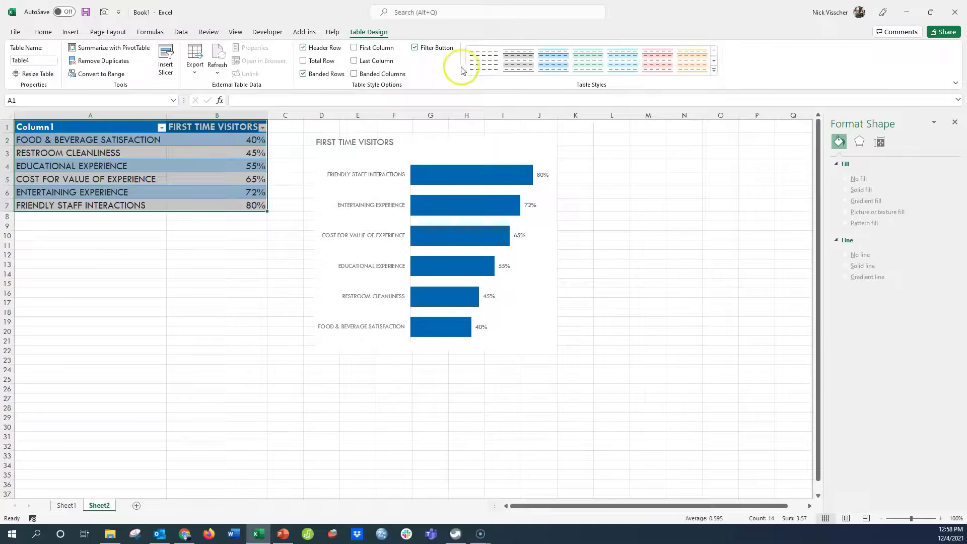
left_click(477, 68)
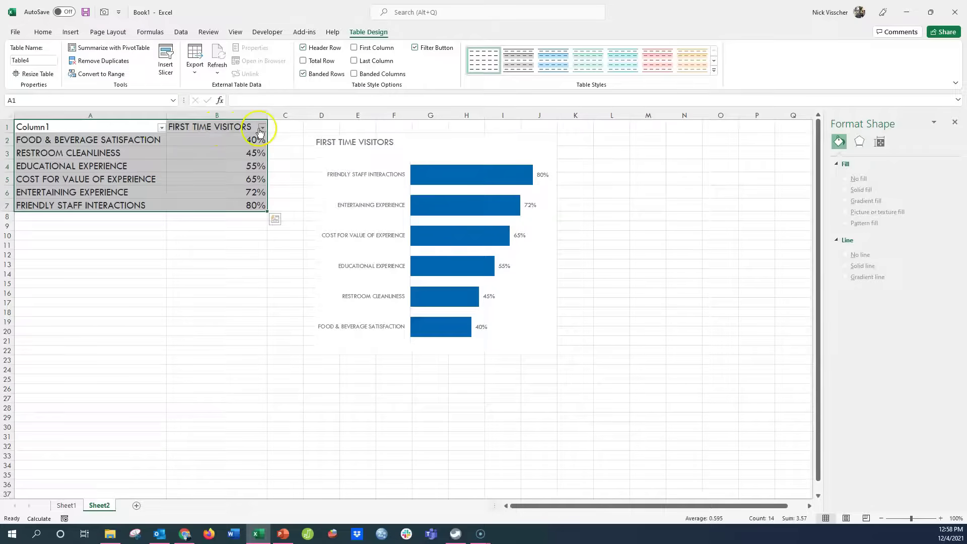
left_click(439, 51)
left_click(239, 343)
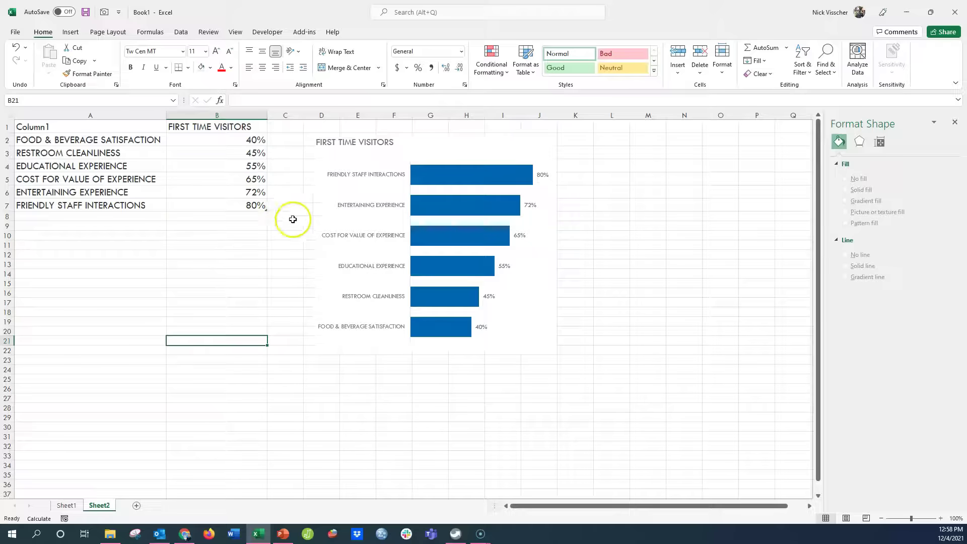
Step: Change Restroom Cleanliness to 50% and Friendly Staff Interactions to 100%
left_click(319, 222)
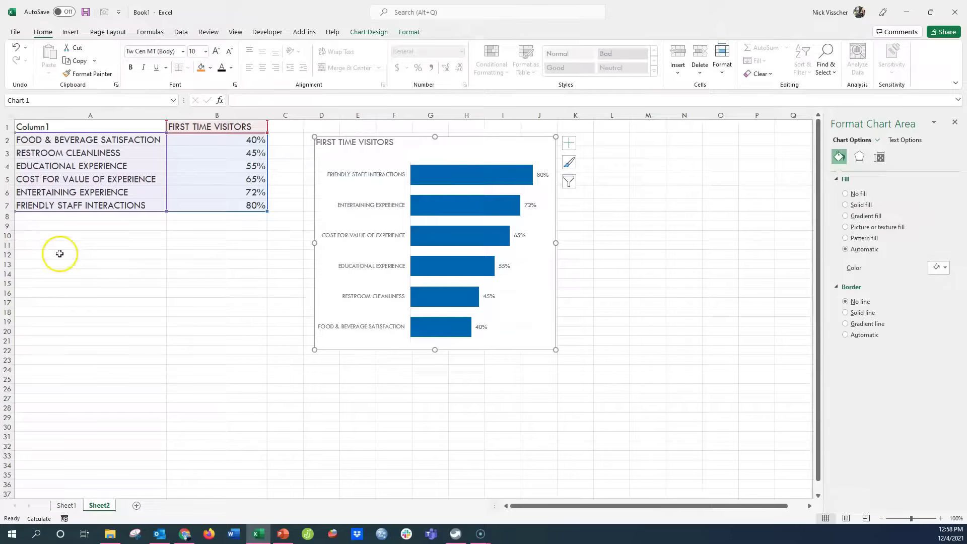
left_click(188, 154)
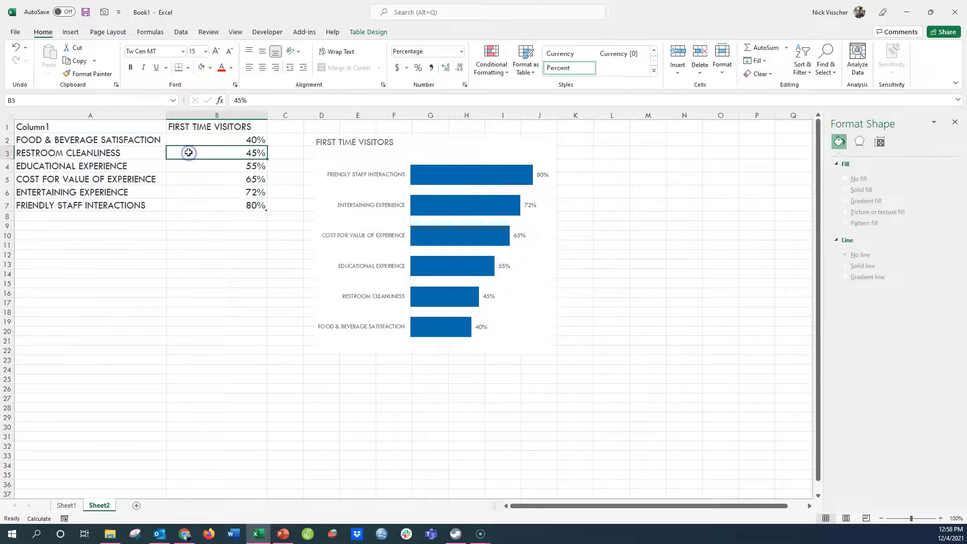
type("50")
key("Return")
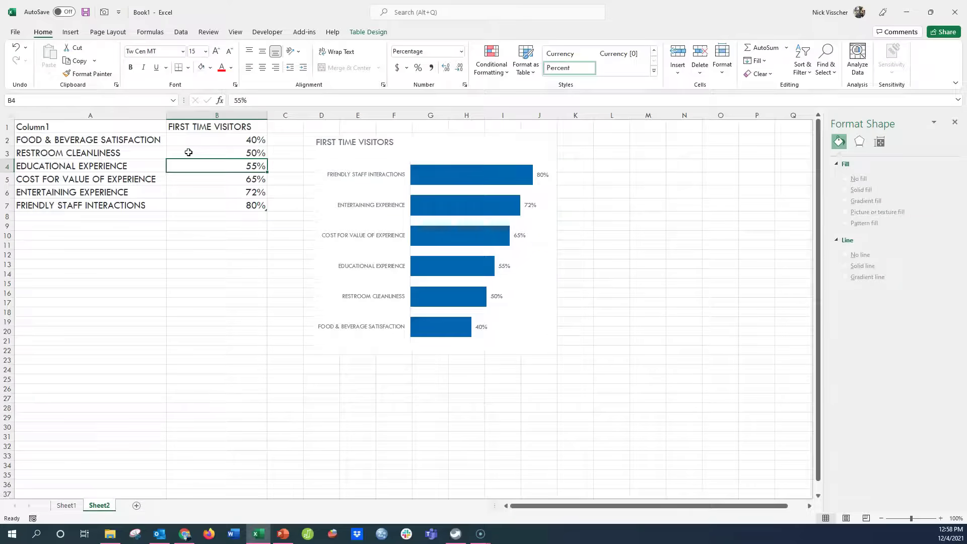
left_click(232, 206)
type("100")
key("Return")
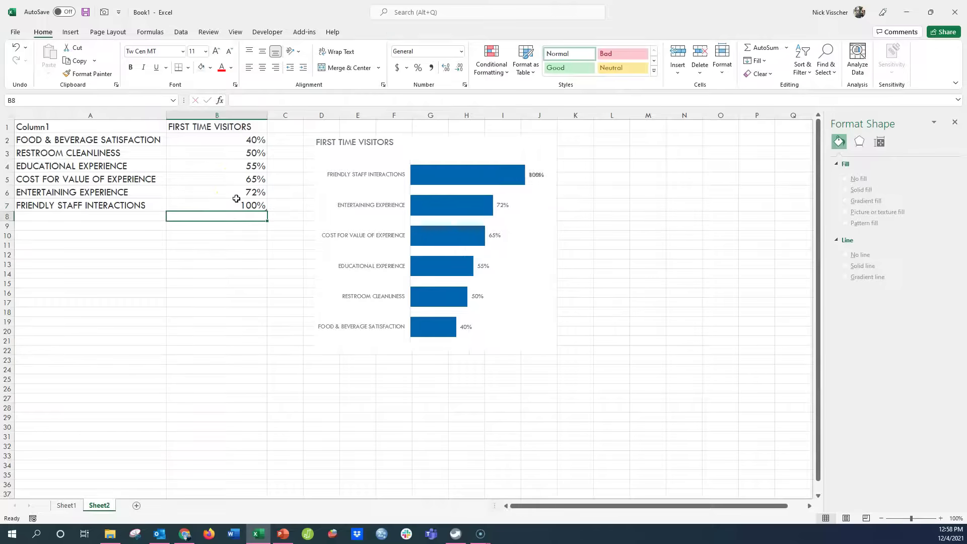
Step: Change Cost for Value to 55% and click out of the table
left_click(233, 177)
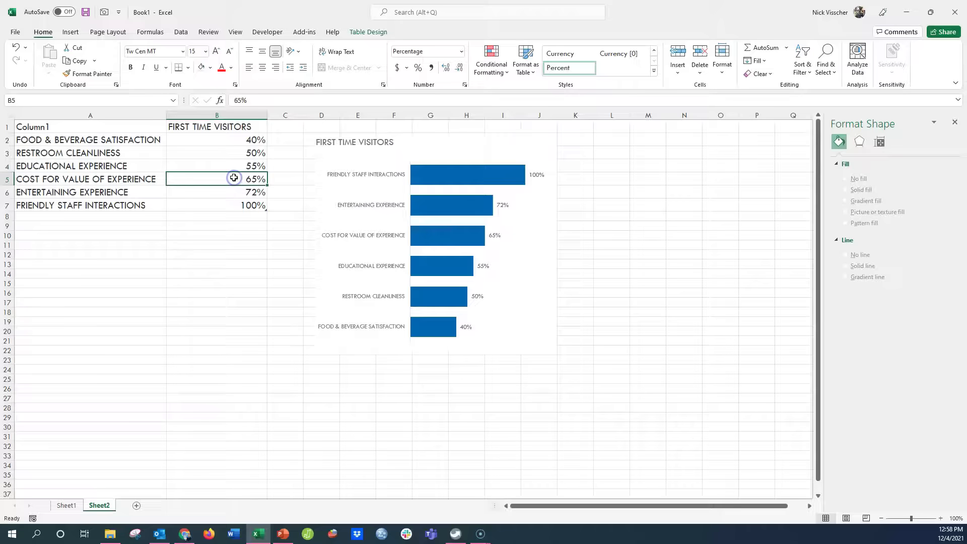
type("55")
key("Return")
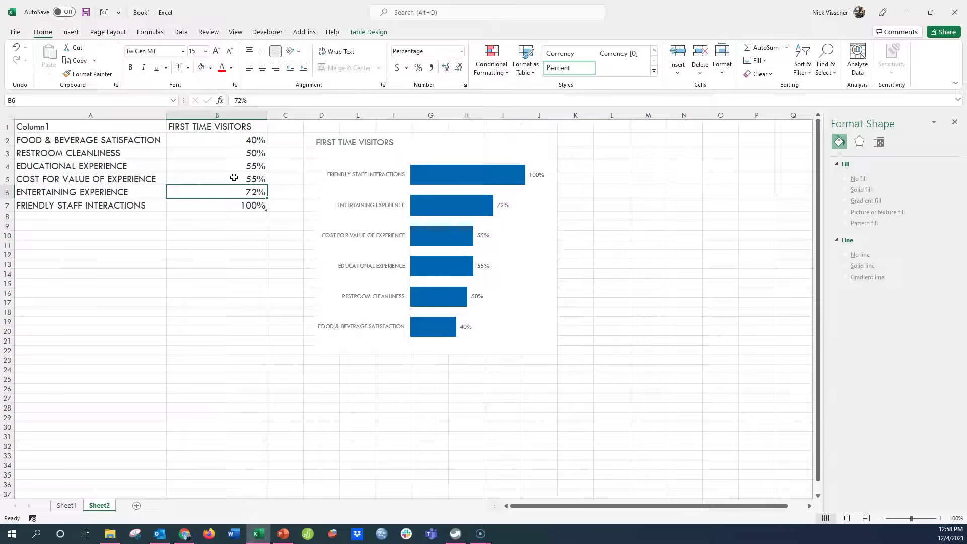
left_click(240, 224)
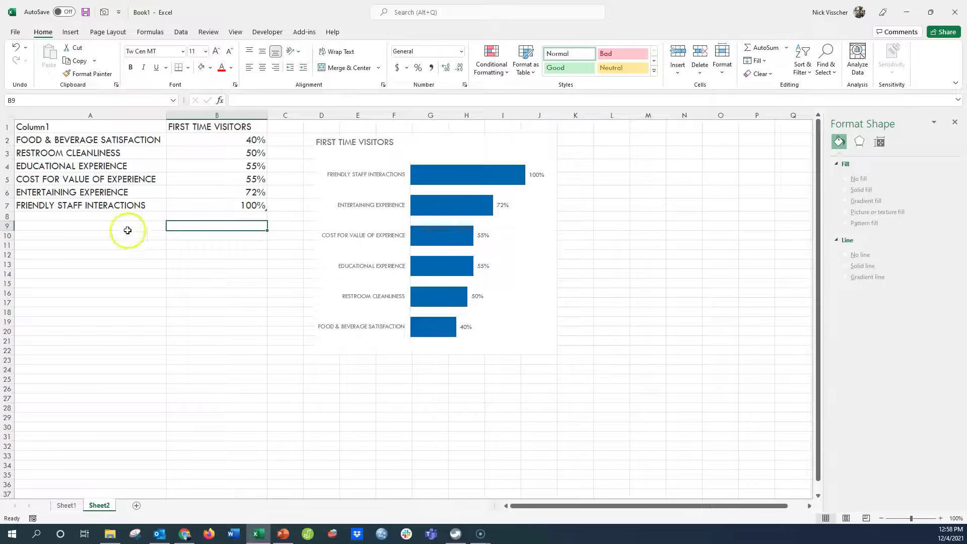
left_click(196, 347)
Step: Enter WELCOMING EXPERIENCE in A8 and 89 in B8 to extend the table
left_click(79, 220)
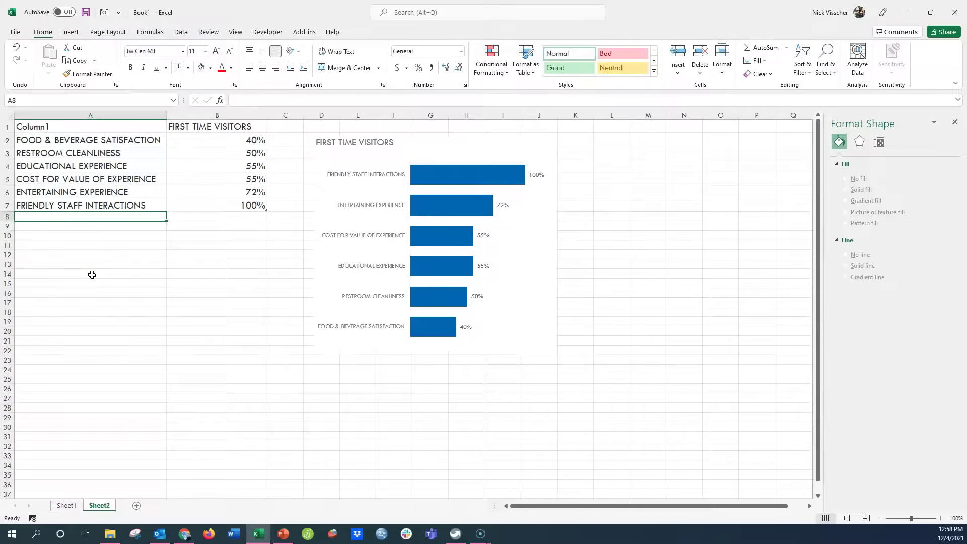
type("WELCOMING EXPERIENCE")
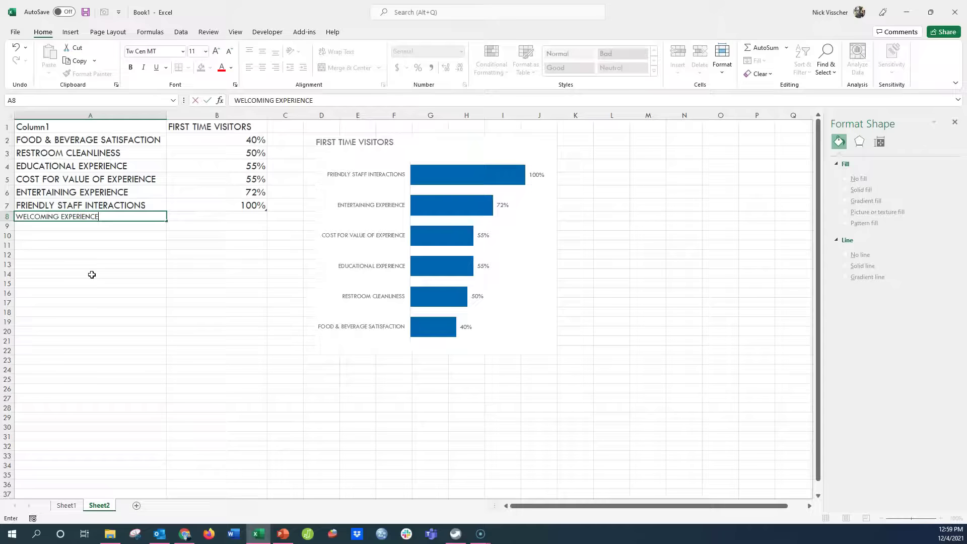
key("Return")
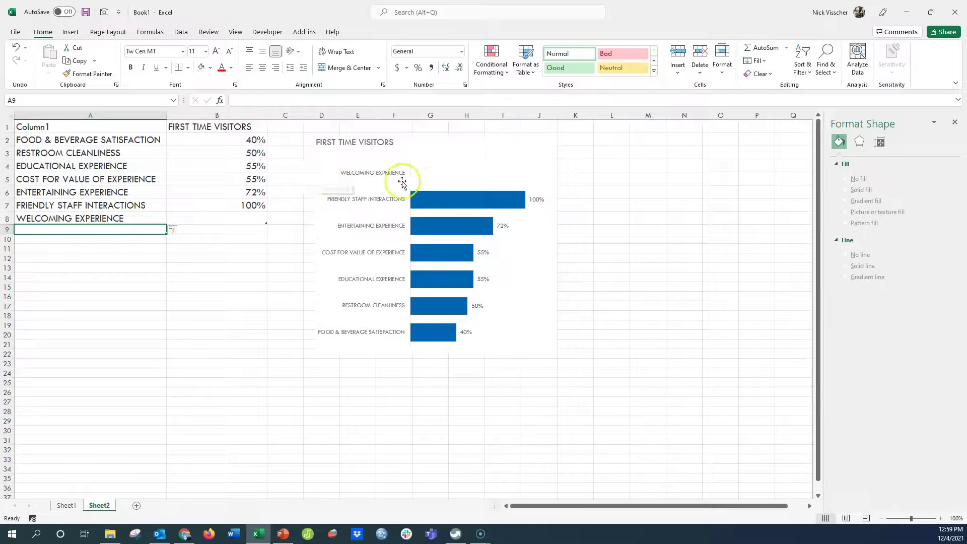
left_click(208, 218)
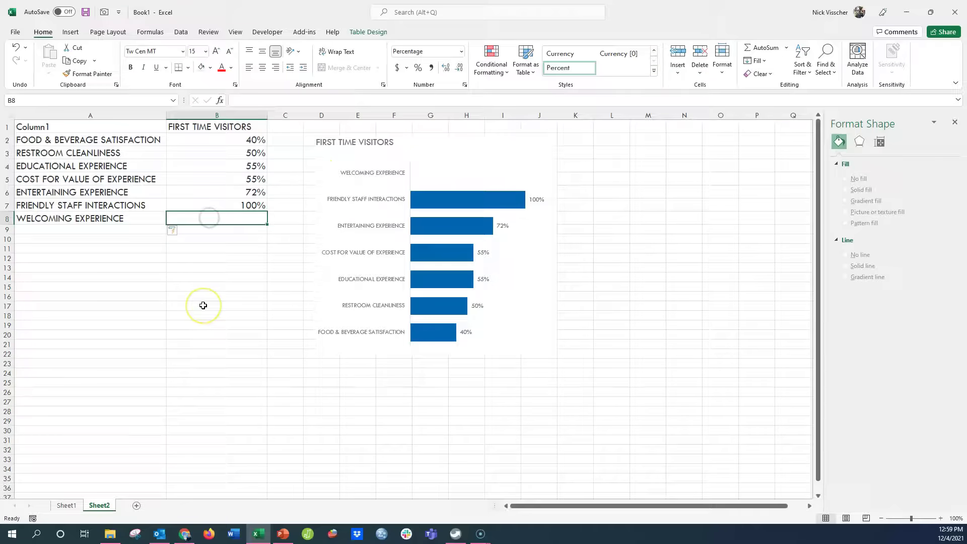
type("89")
key("Return")
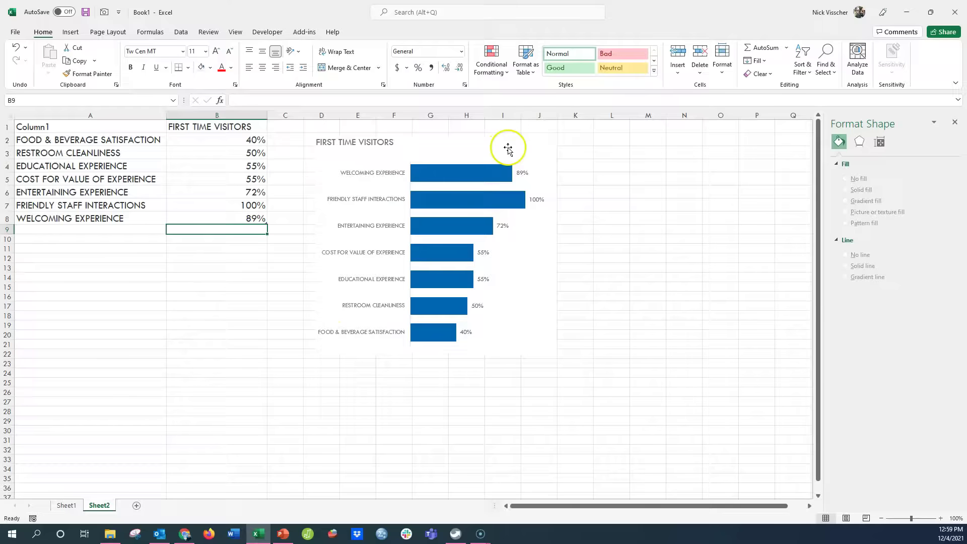
Step: Turn on the table's header filter buttons
left_click(155, 129)
left_click(382, 32)
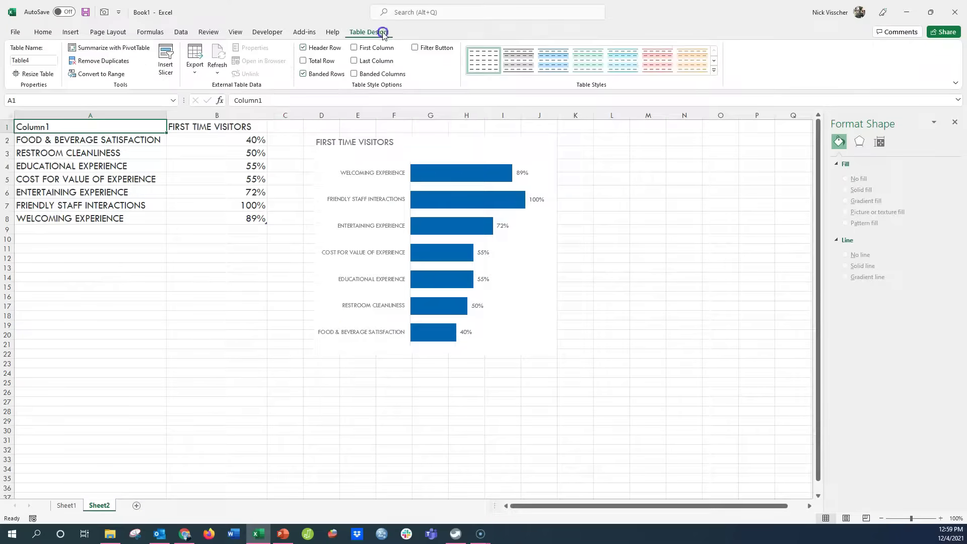
left_click(415, 48)
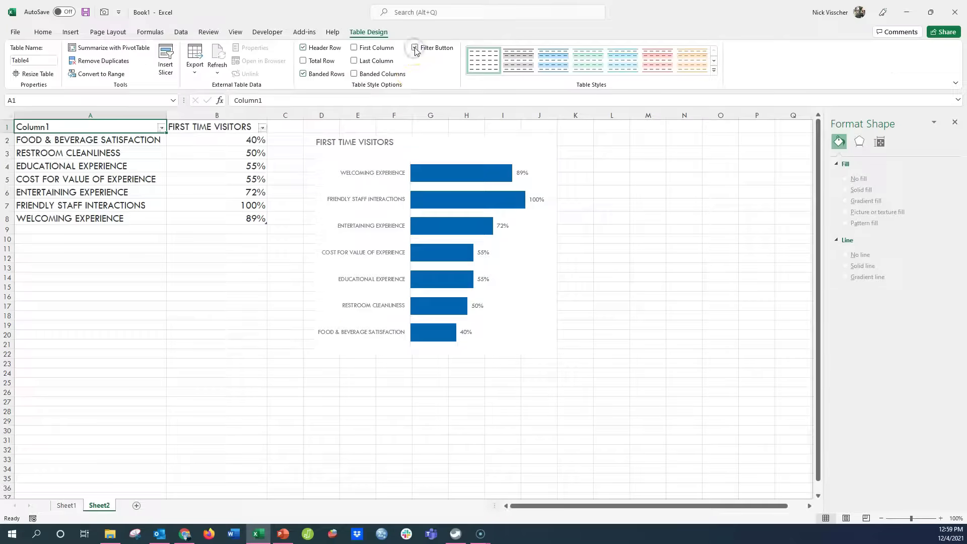
Step: Sort FIRST TIME VISITORS ascending, then descending, then ascending again
left_click(262, 127)
left_click(256, 139)
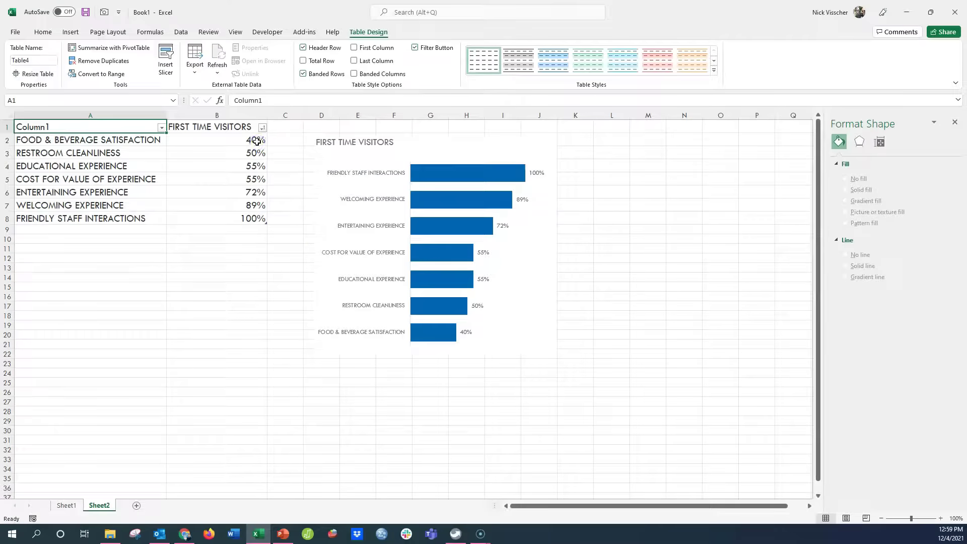
left_click(262, 127)
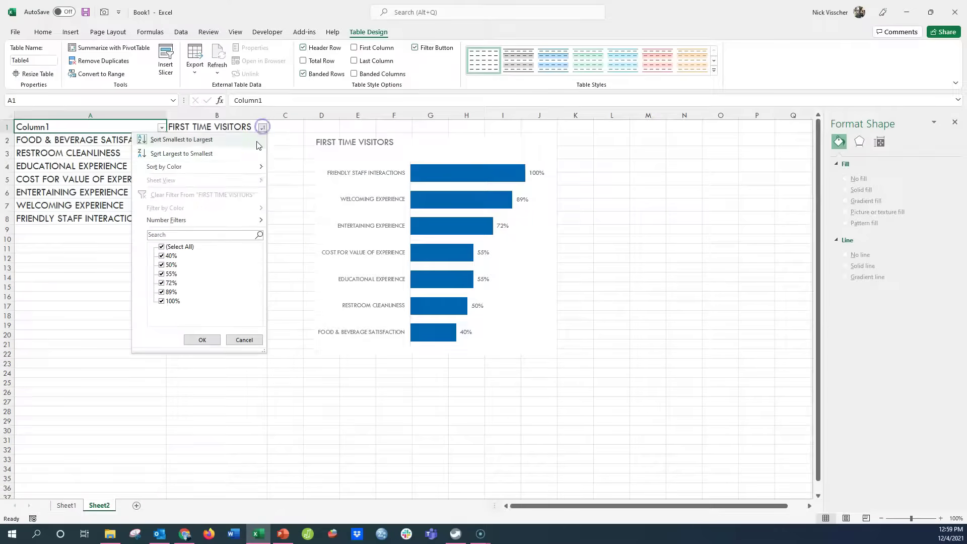
left_click(251, 153)
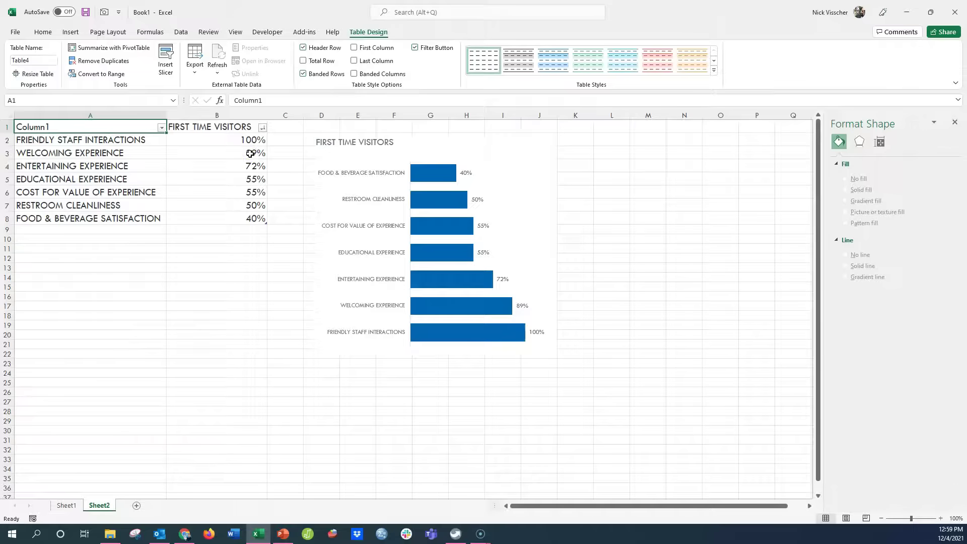
left_click(262, 128)
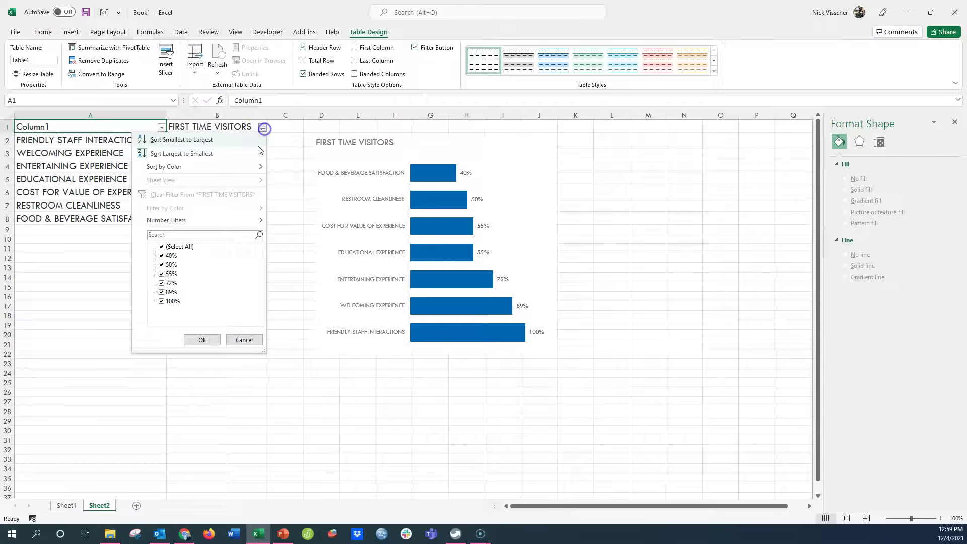
left_click(256, 139)
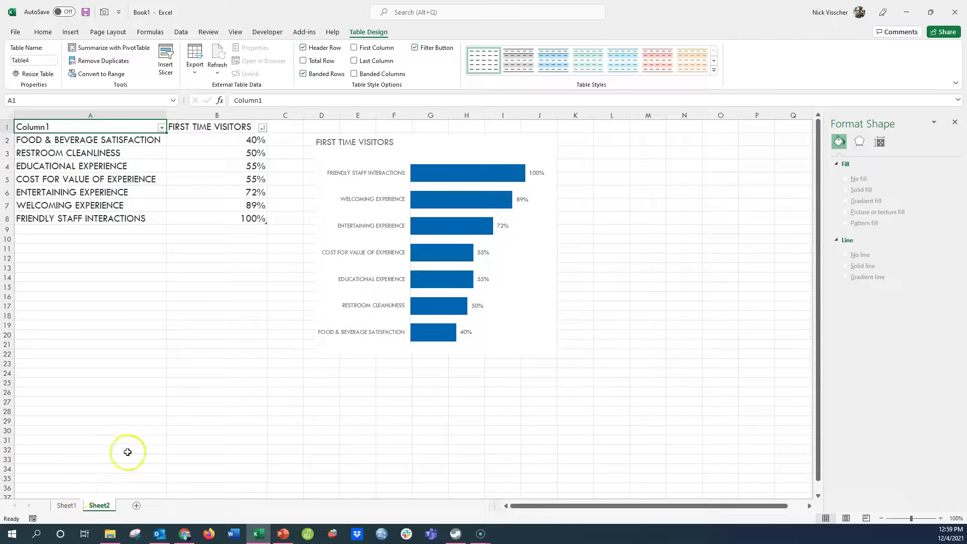
left_click(8, 179)
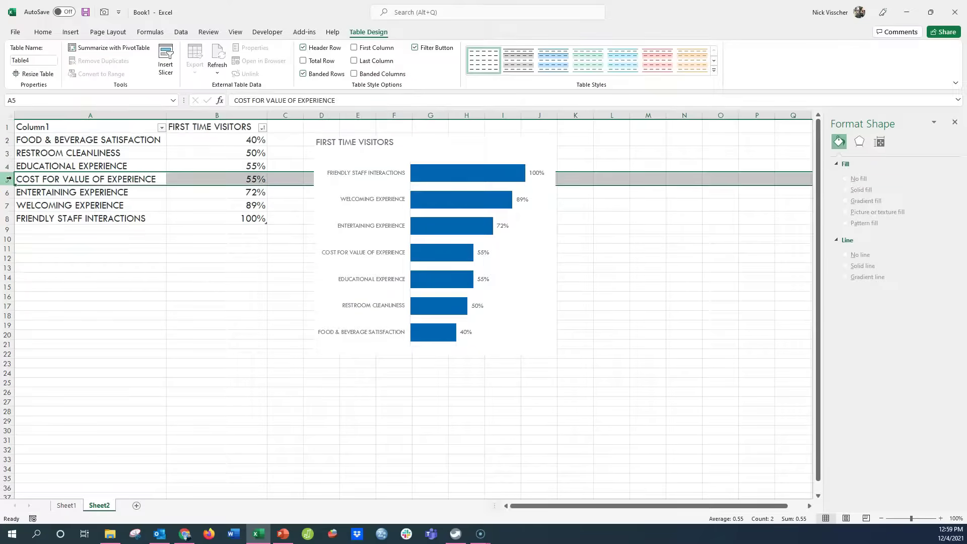
right_click(9, 179)
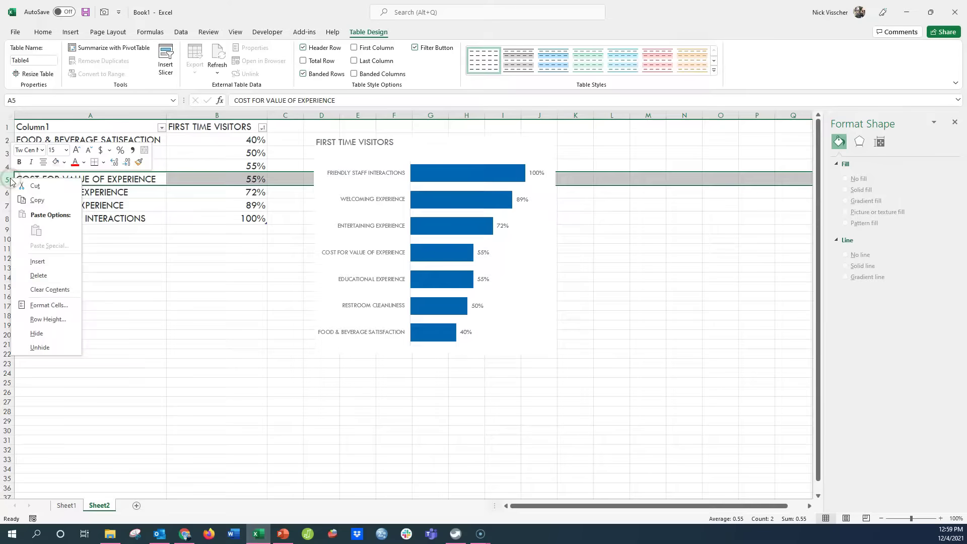
left_click(72, 274)
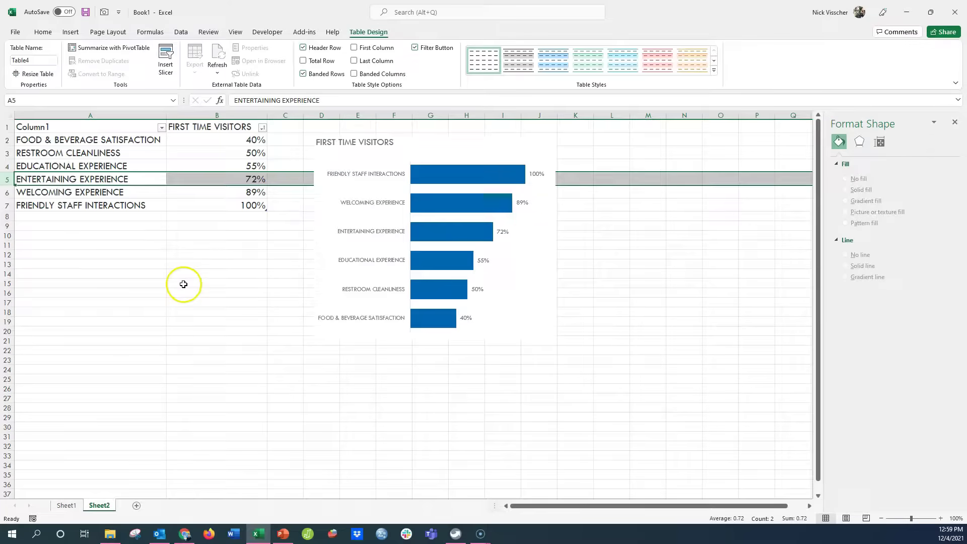
left_click(43, 32)
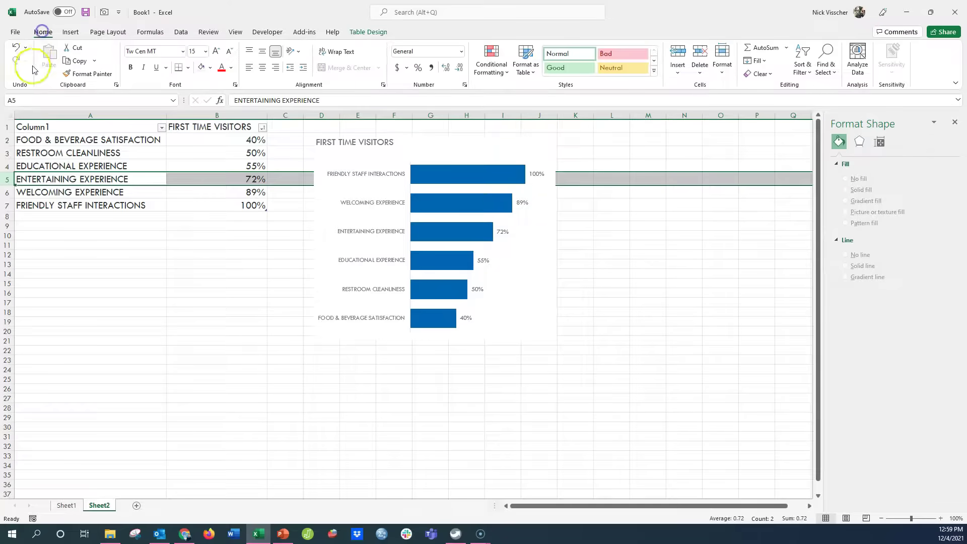
left_click(16, 48)
left_click(124, 414)
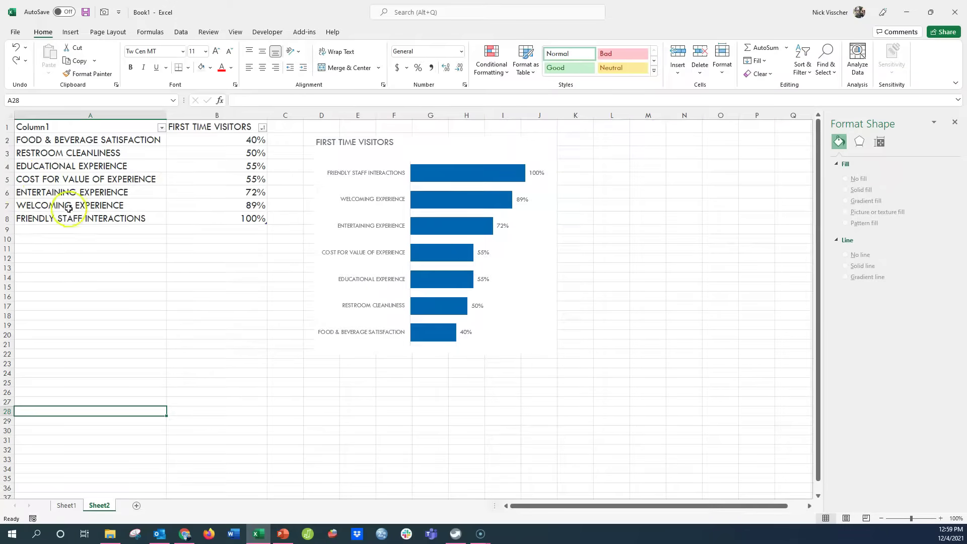
Step: Hide row 5, COST FOR VALUE OF EXPERIENCE, removing its 55% bar
left_click(8, 179)
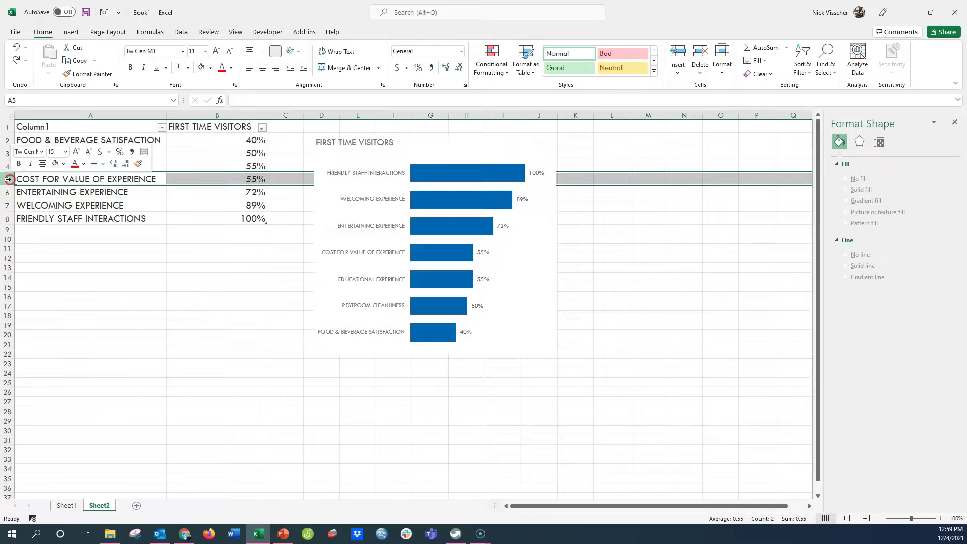
right_click(8, 179)
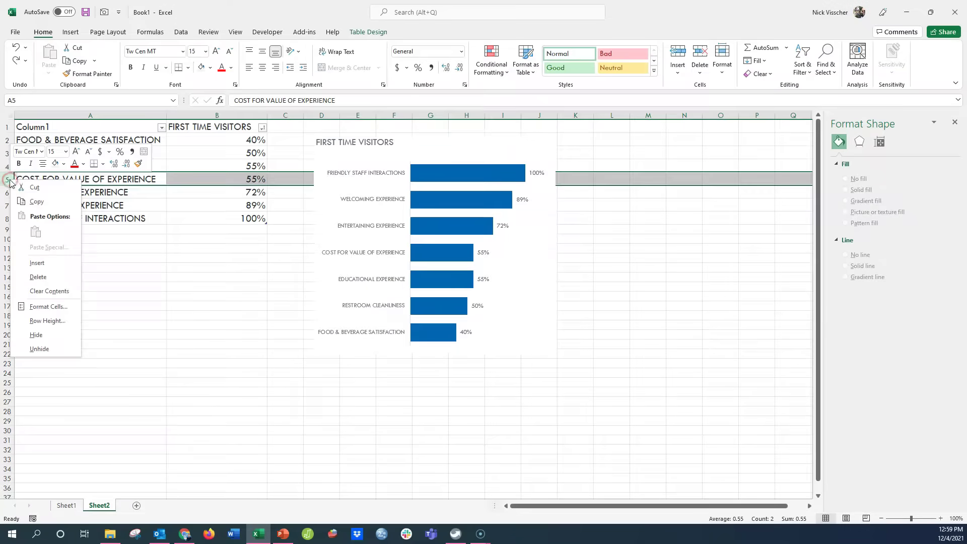
left_click(70, 333)
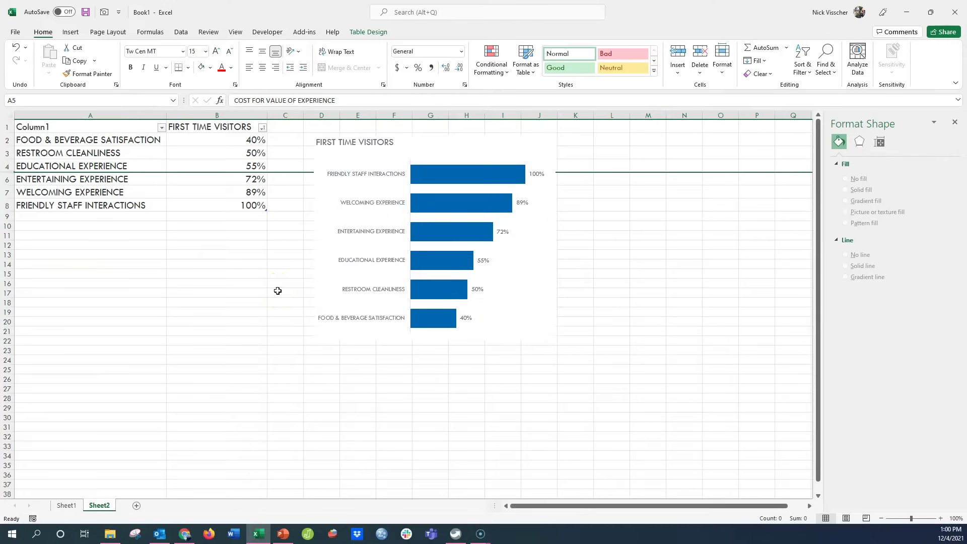
left_click(155, 415)
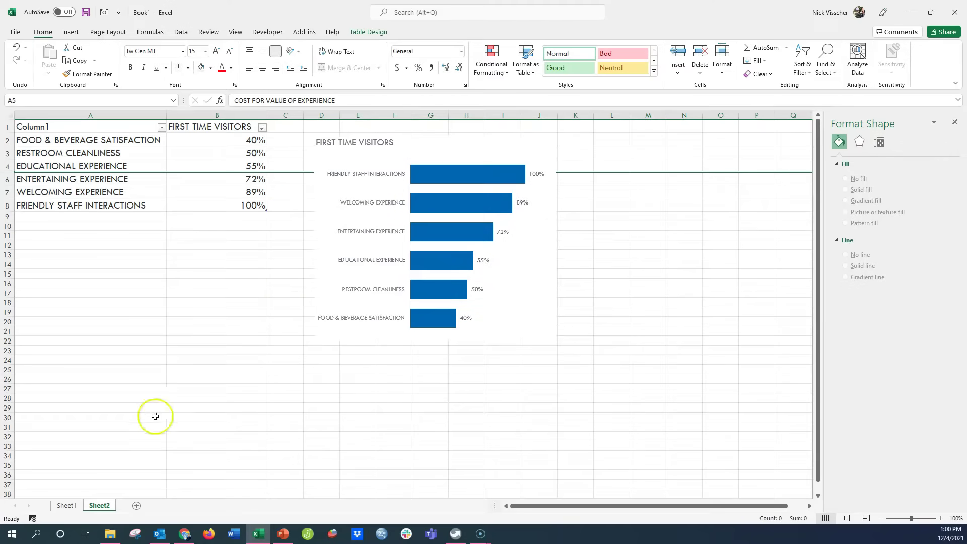